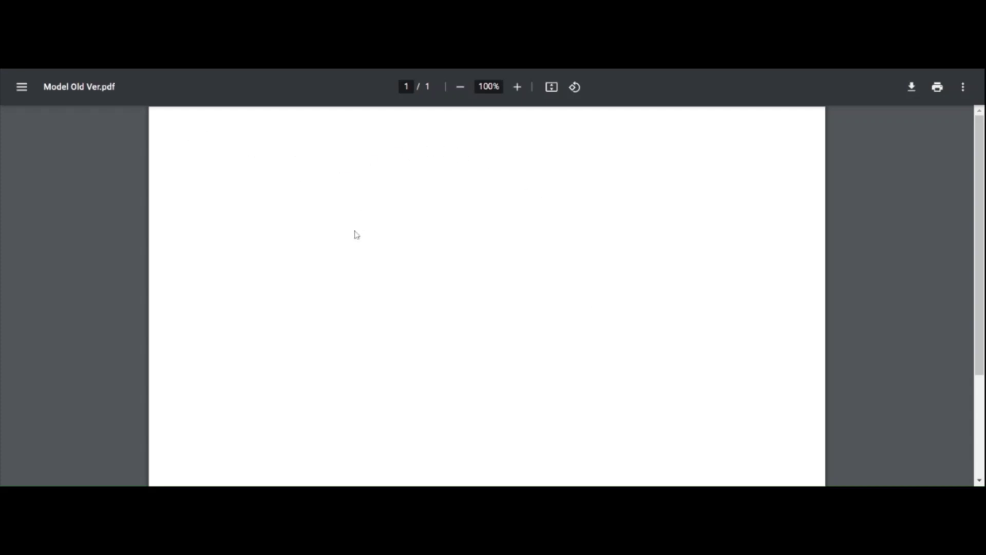
Scroll down to the 3D area of Model-PDF.pdf and enable its disabled 3D content
scroll(357, 235, down, 3)
scroll(356, 234, down, 1)
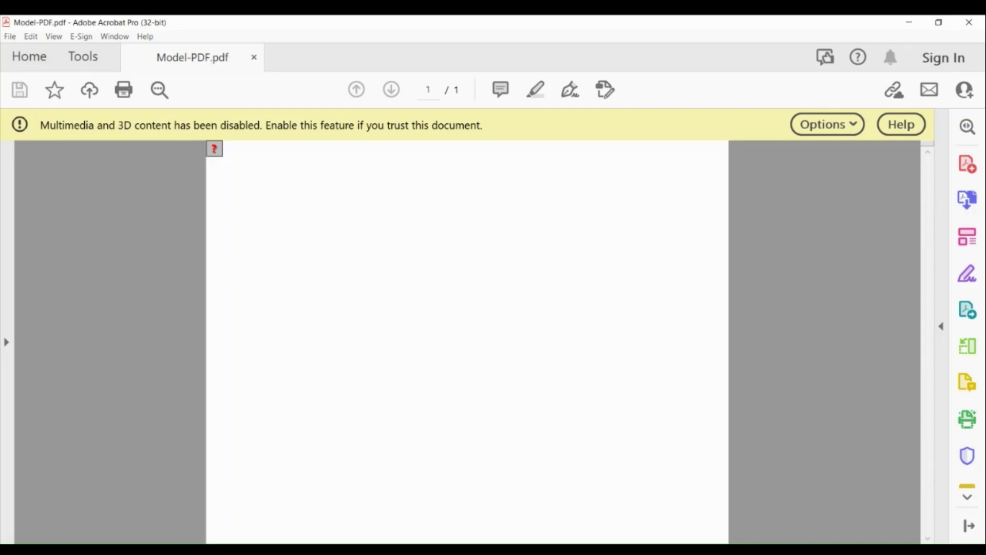
click(607, 357)
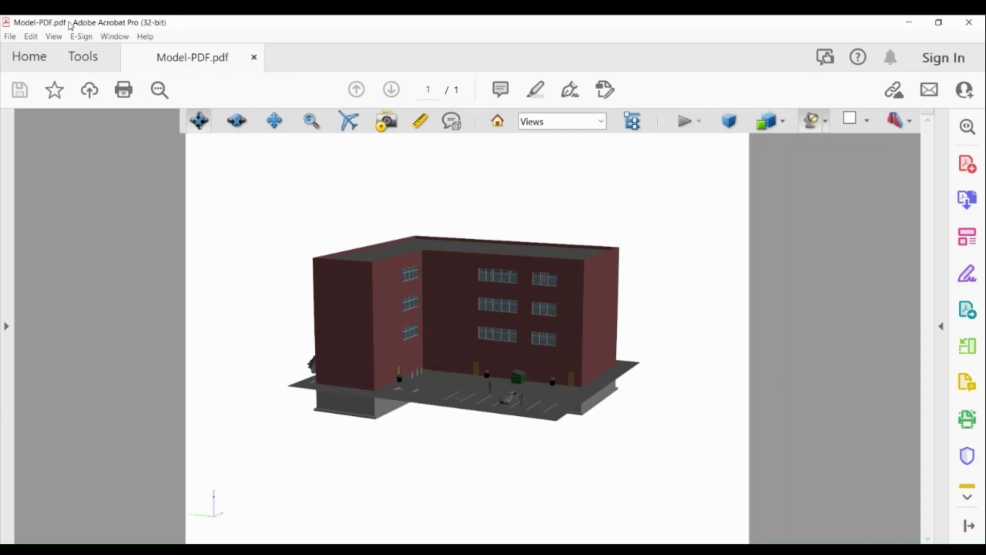
Turn on 'Enable playing of Multimedia and 3D content' in the Multimedia & 3D preferences
click(40, 39)
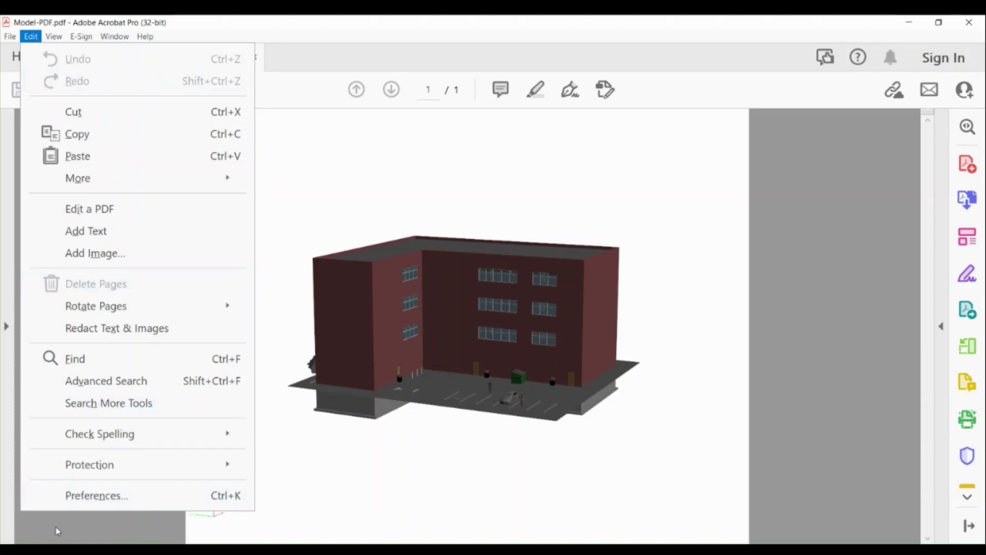
click(80, 496)
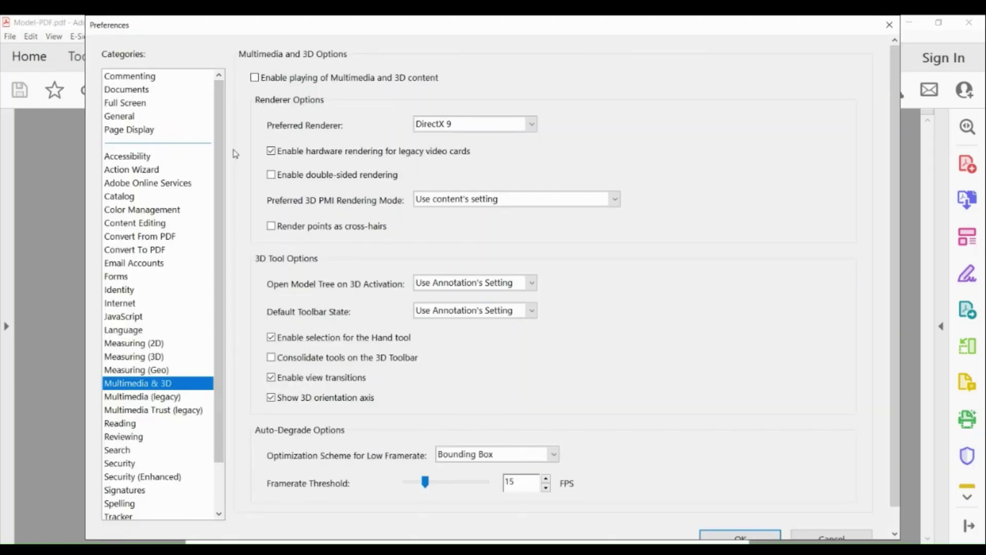
click(255, 77)
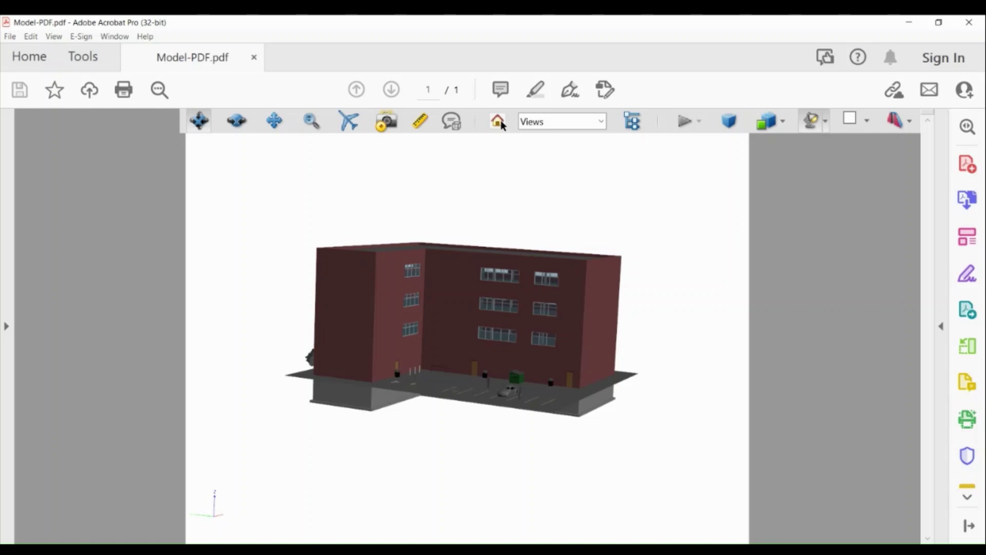
Orbit the building to show the roof, then a front-on view, then through a top-down view
drag(538, 187, 535, 178)
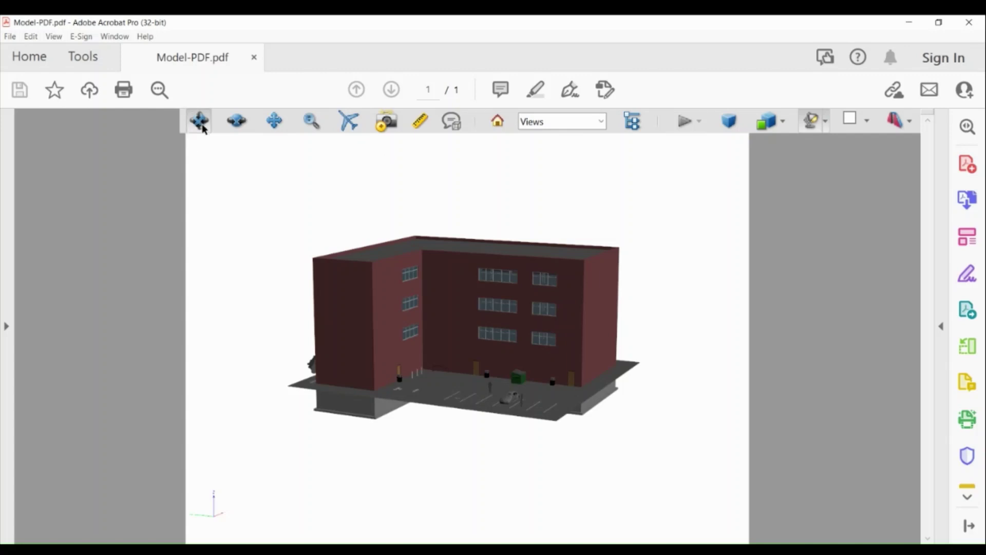
drag(308, 206, 412, 348)
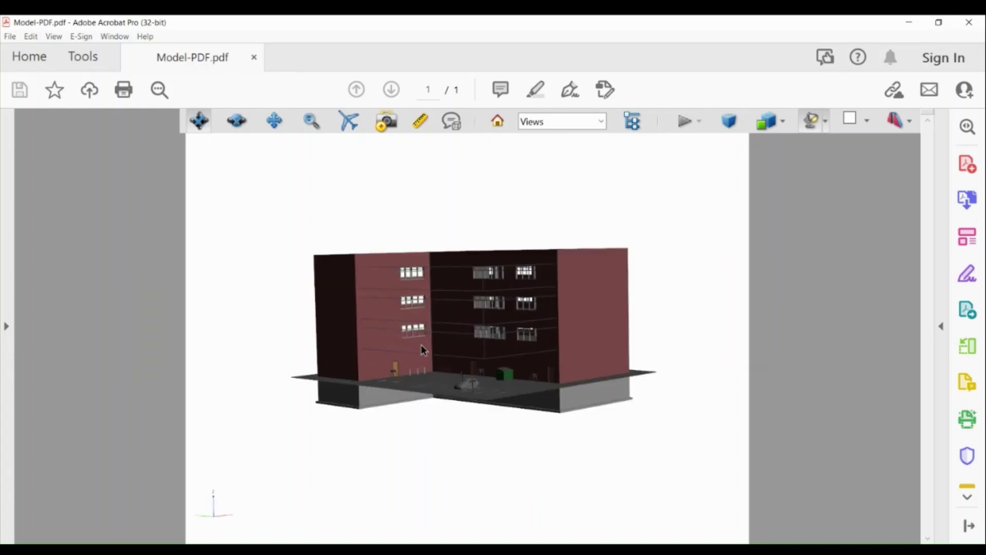
drag(418, 272, 245, 131)
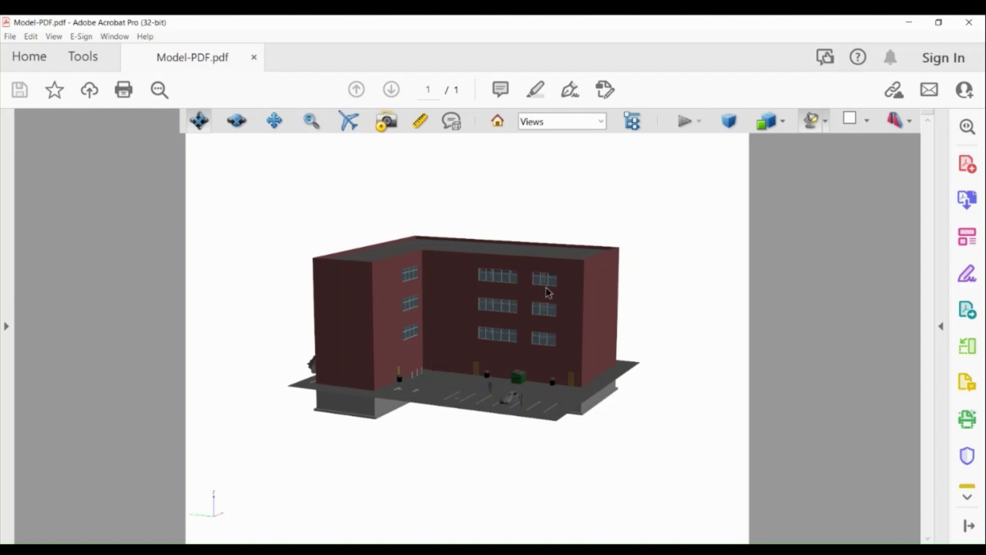
Zoom out and in, pan the building toward the lower right, then return to the Default View
scroll(409, 191, down, 5)
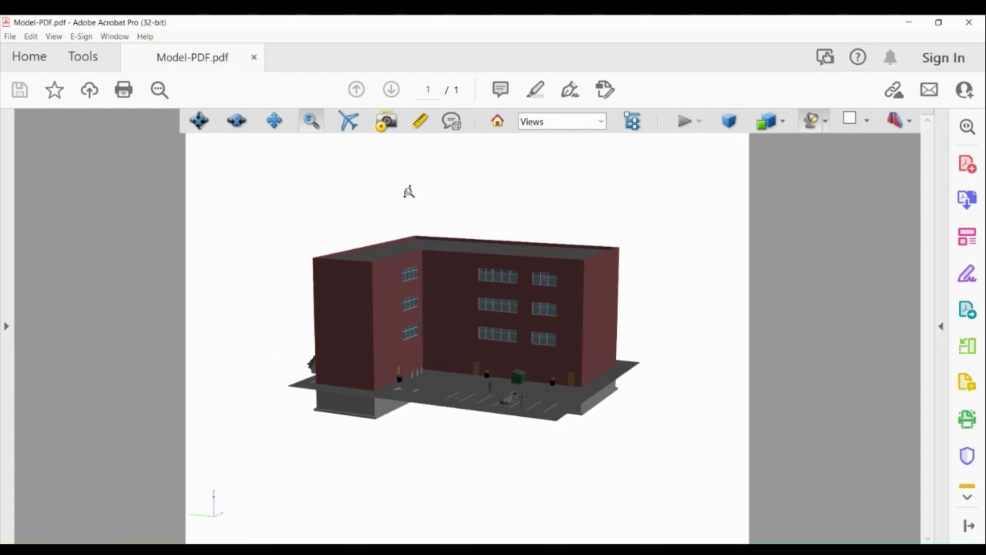
scroll(409, 192, up, 3)
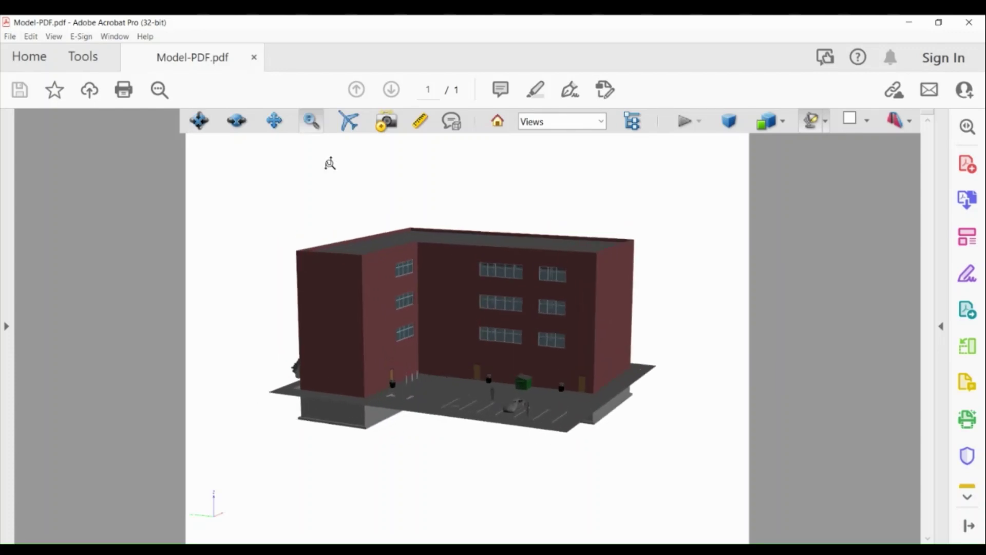
click(274, 124)
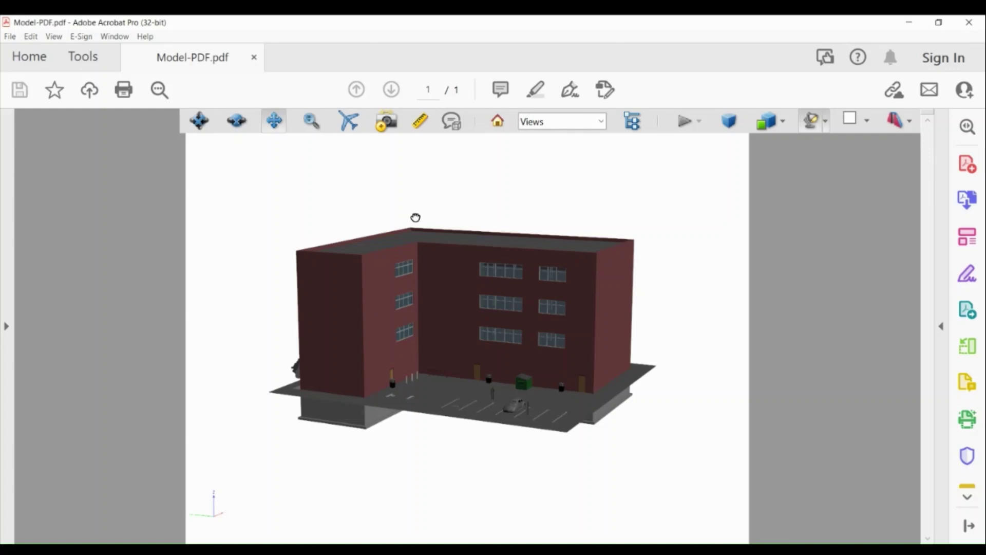
drag(480, 267, 481, 269)
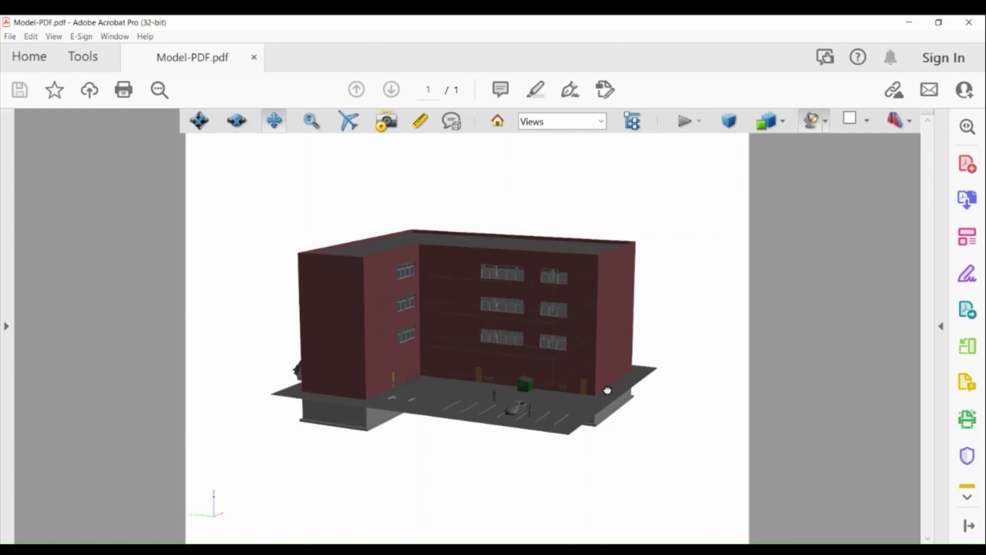
drag(607, 390, 625, 433)
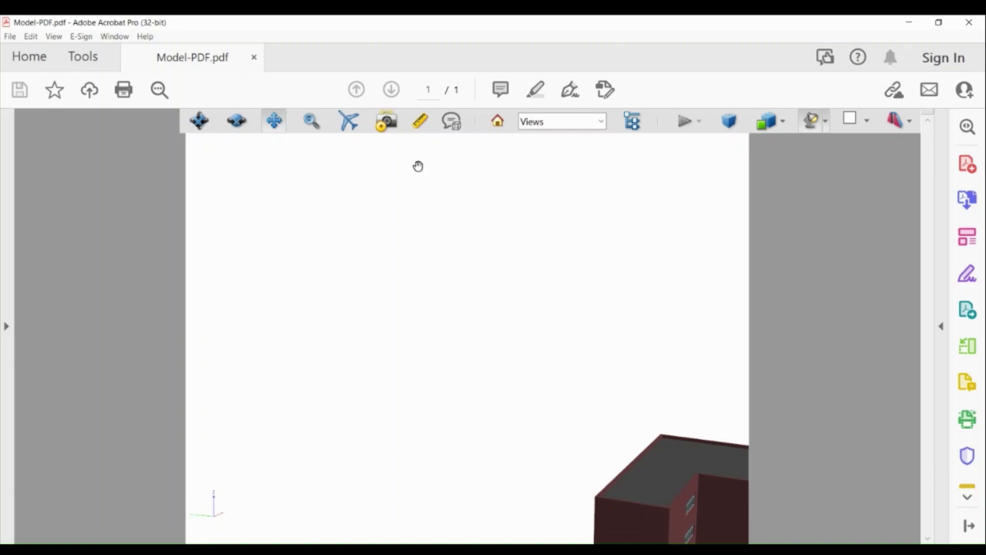
click(497, 121)
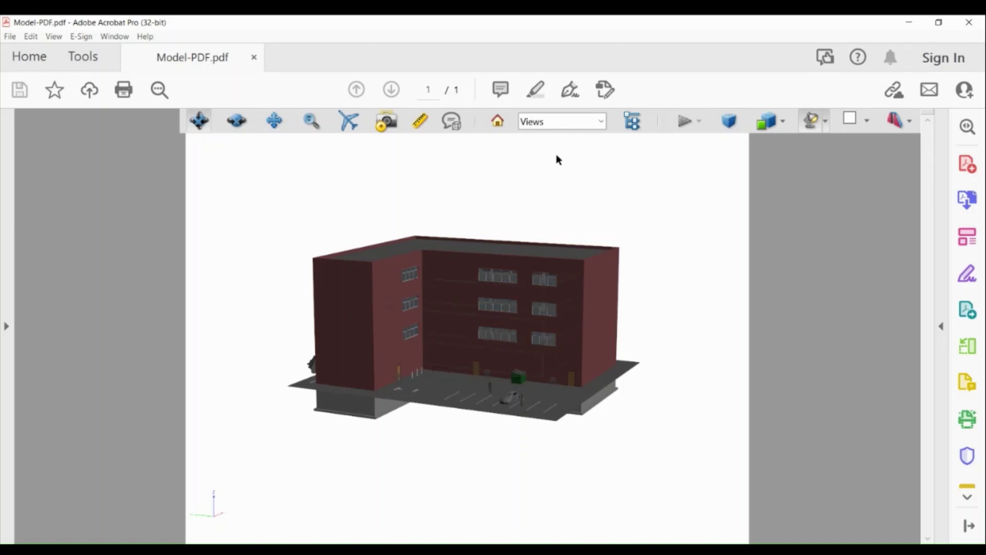
Measure the 96.823-unit roof edge between two corners and place the dimension above the roof
click(421, 122)
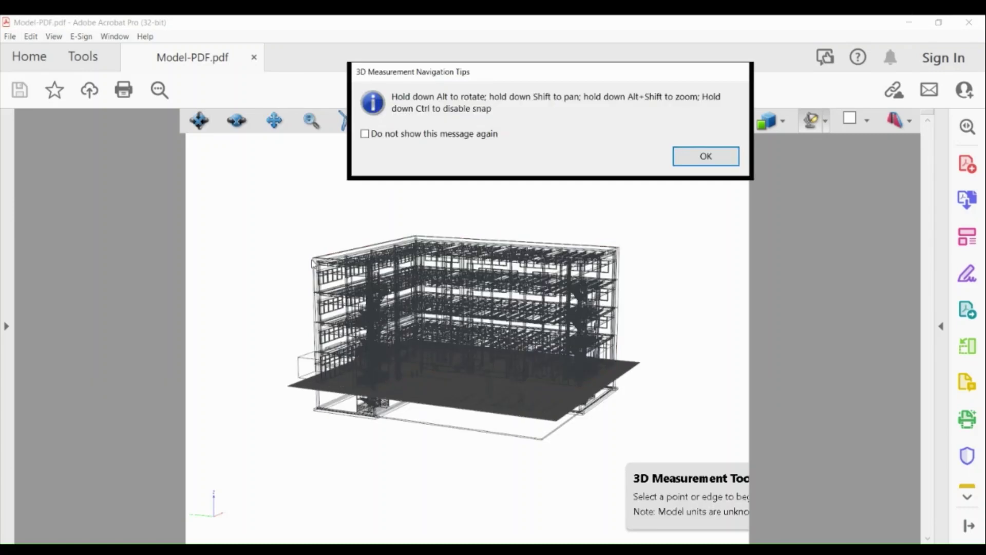
click(706, 156)
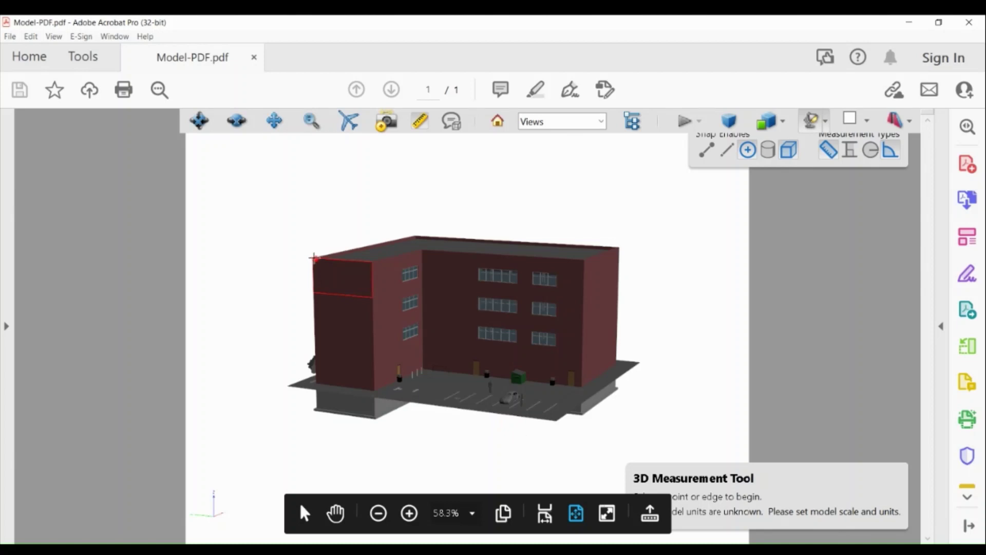
click(314, 258)
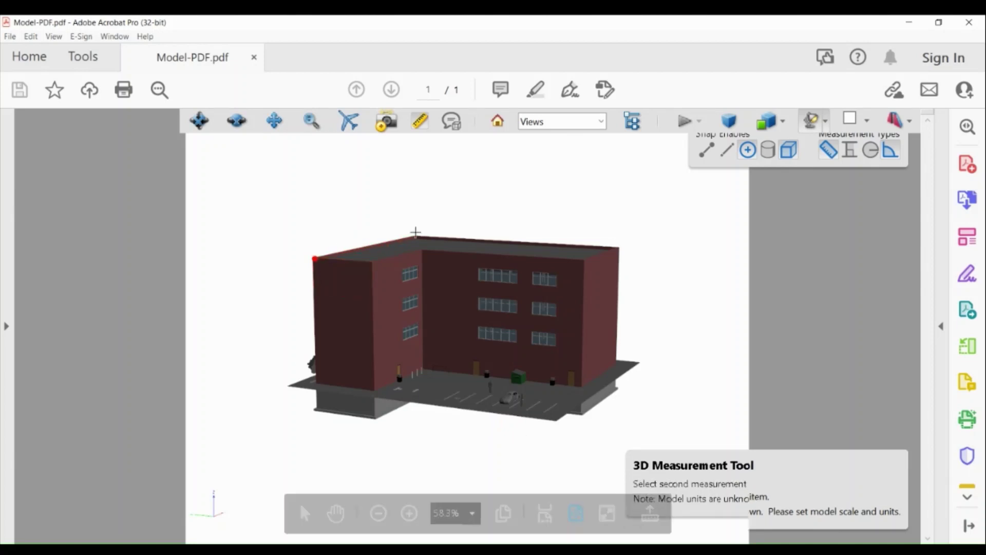
click(416, 234)
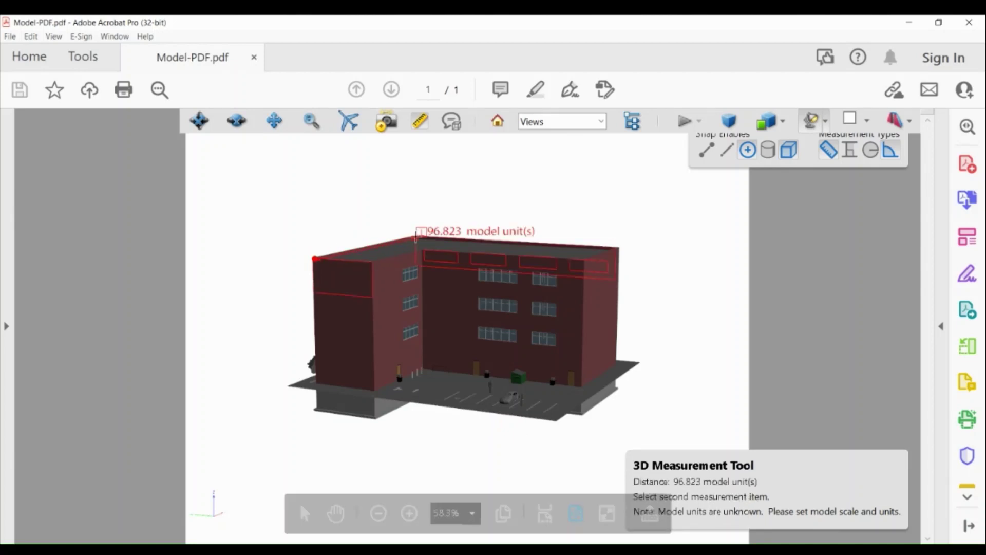
click(416, 235)
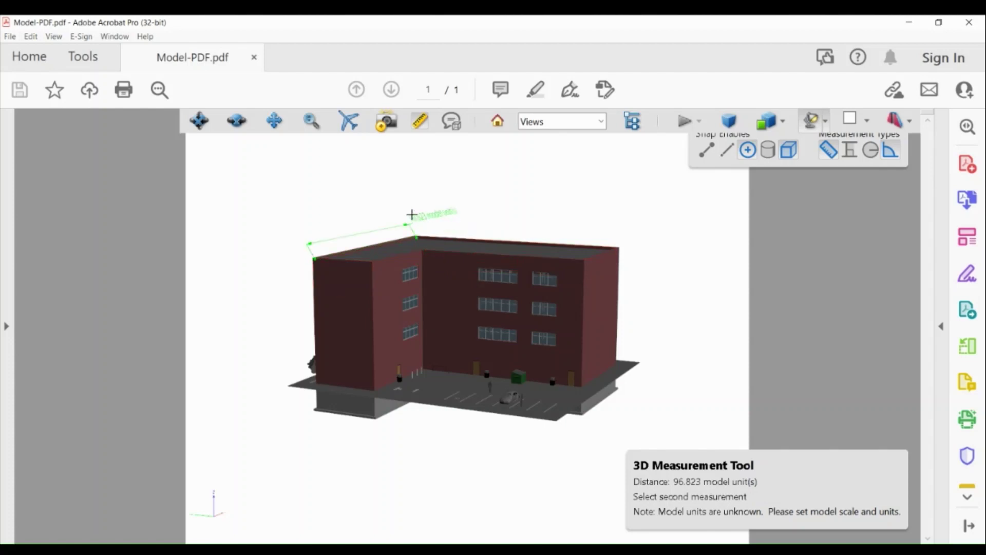
click(411, 211)
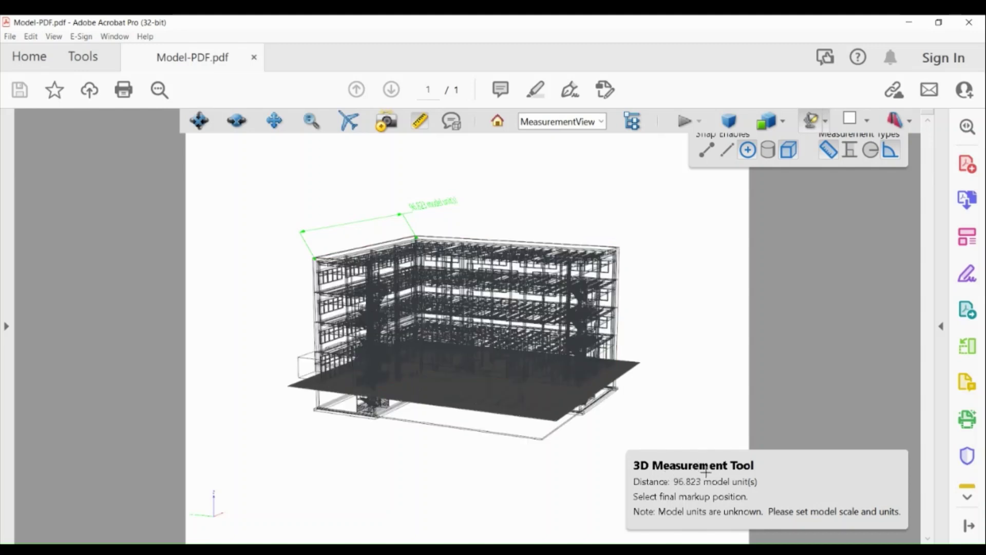
End measuring and attach a 3D comment 'Brick is not available' to the right wall
key(Escape)
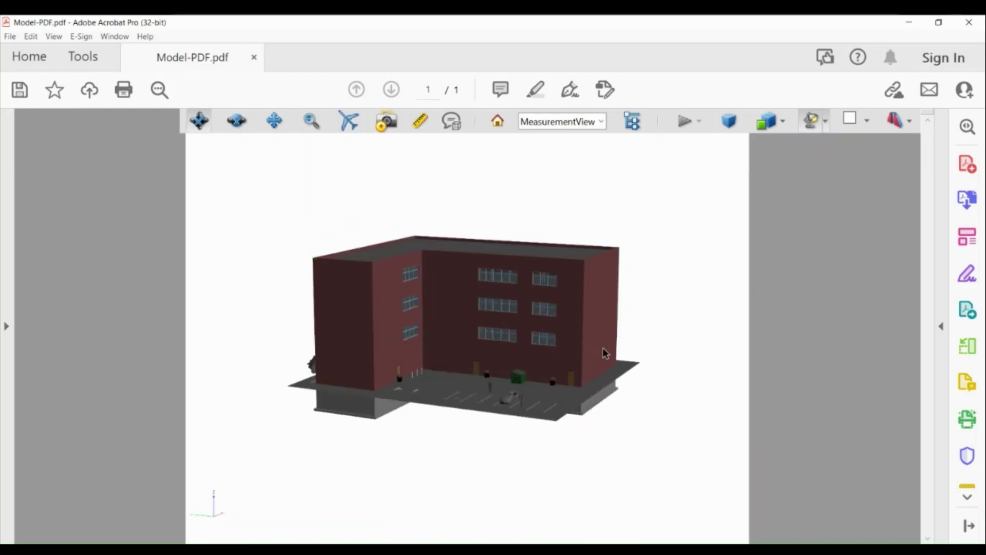
click(454, 126)
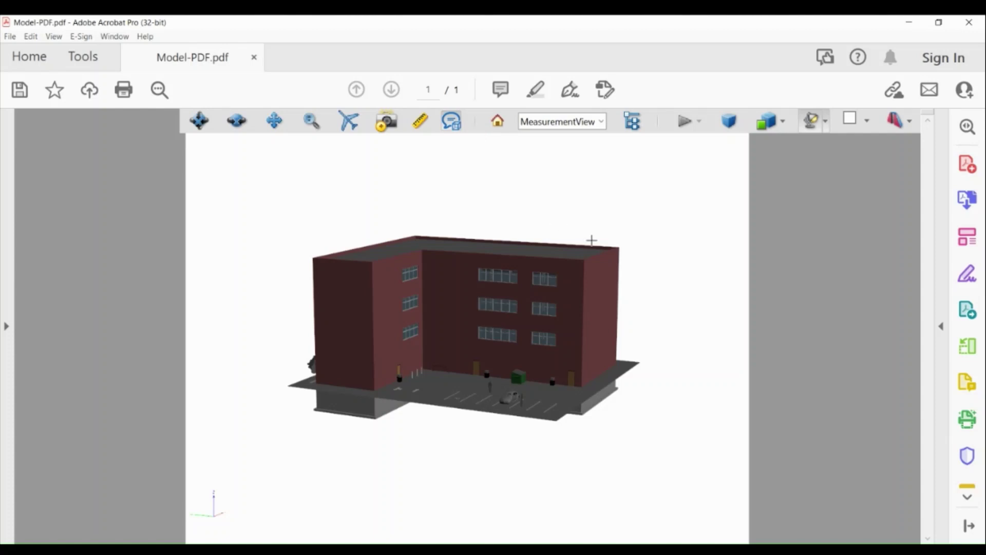
click(610, 297)
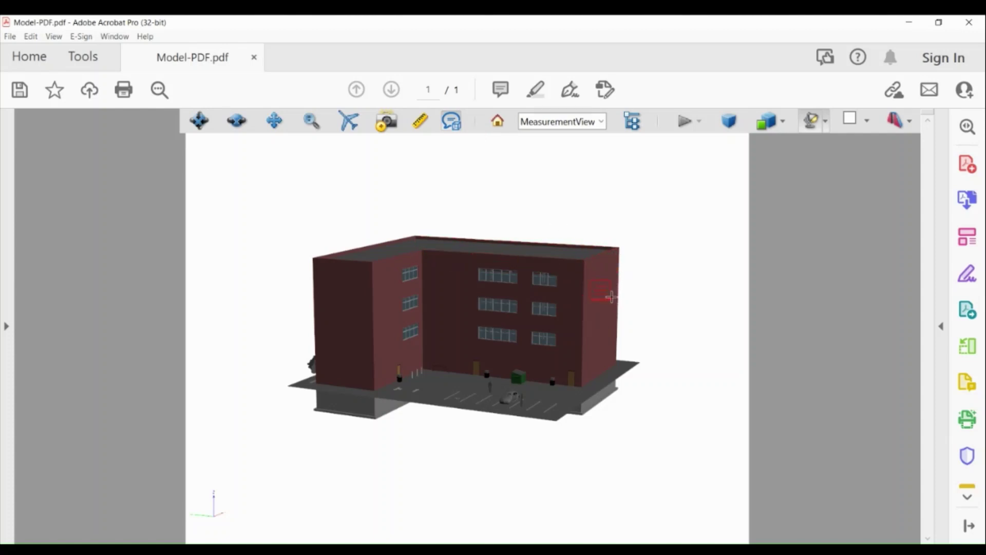
click(657, 251)
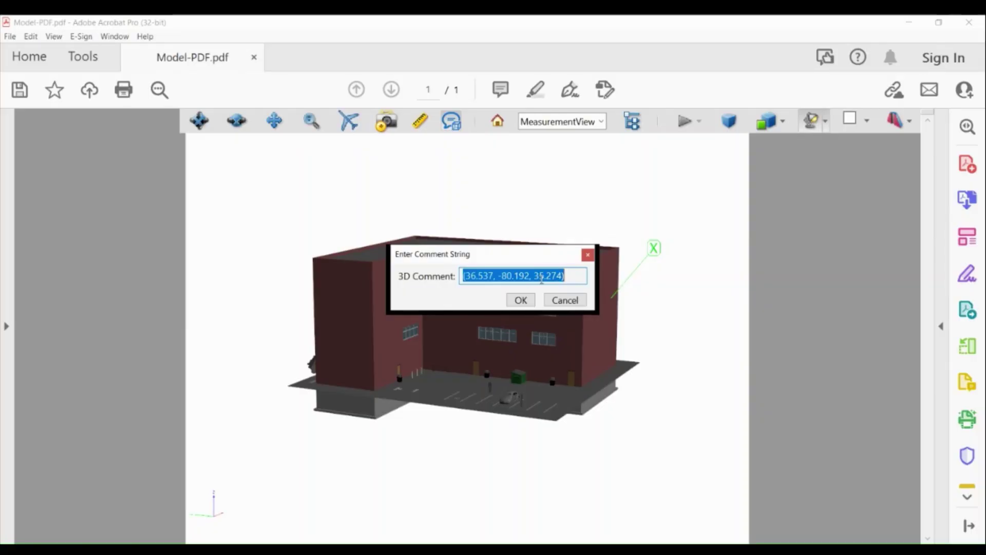
text(Brick)
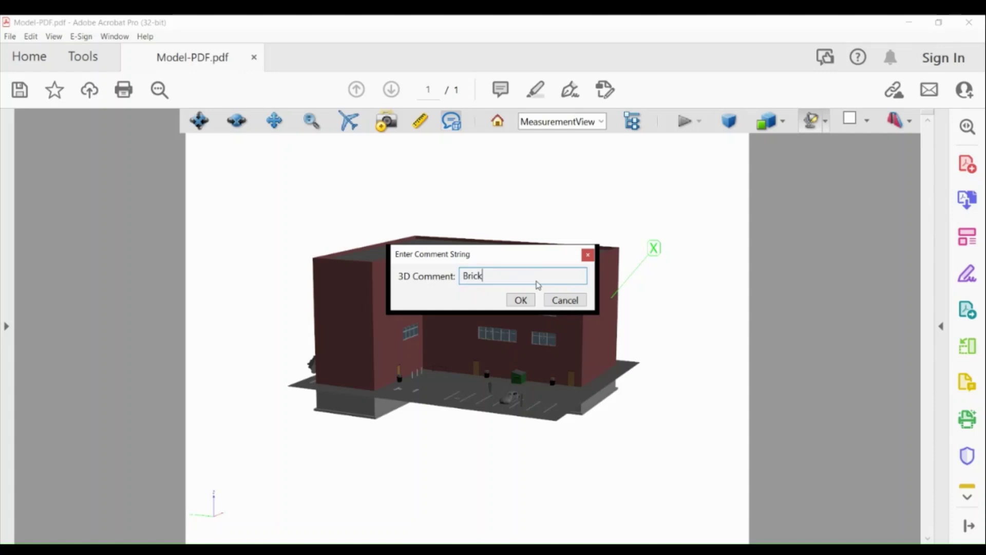
text( is not ava)
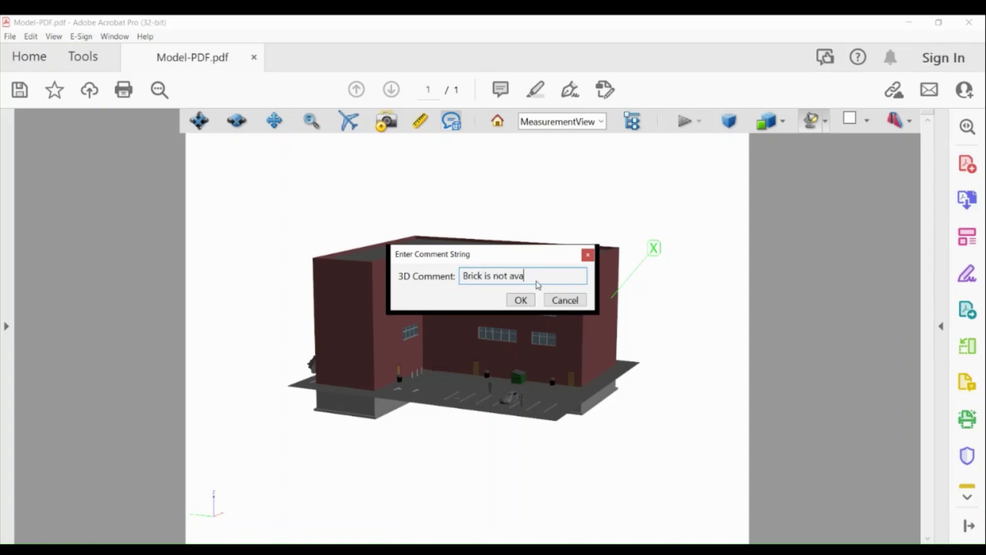
text(ilable)
click(520, 300)
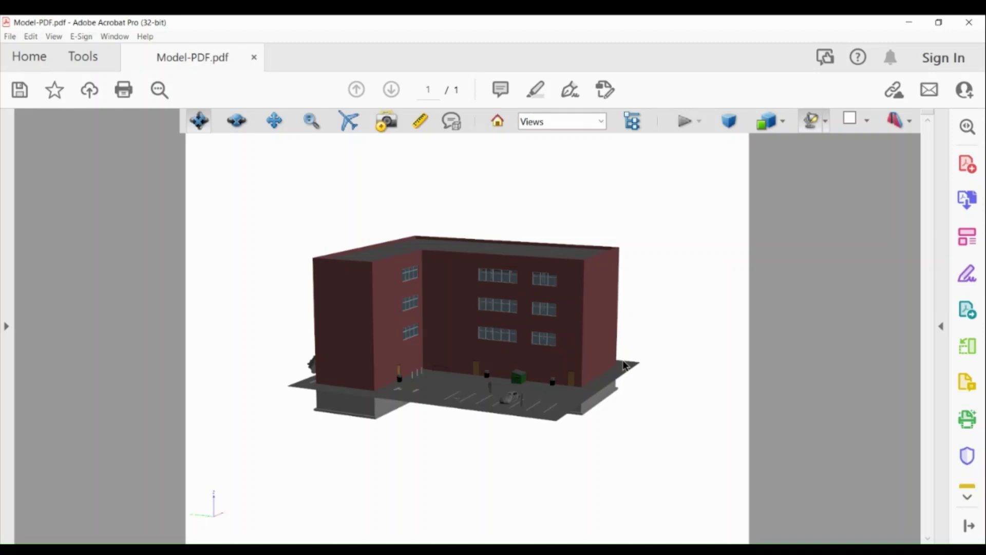
Show the Model Tree and scroll its list of parts like Space, WallStandardCase, Slab and Column
click(638, 128)
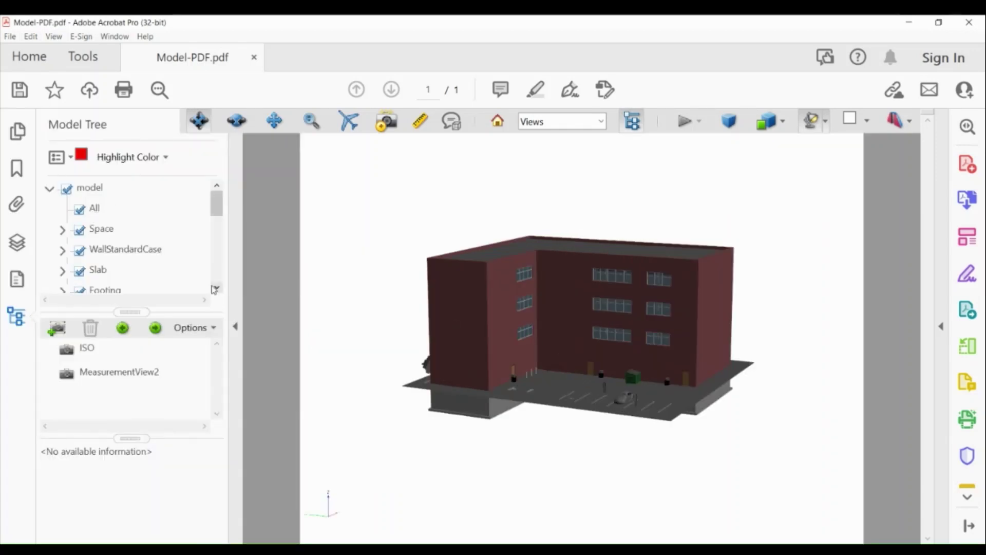
click(215, 288)
click(216, 287)
scroll(595, 350, up, 1)
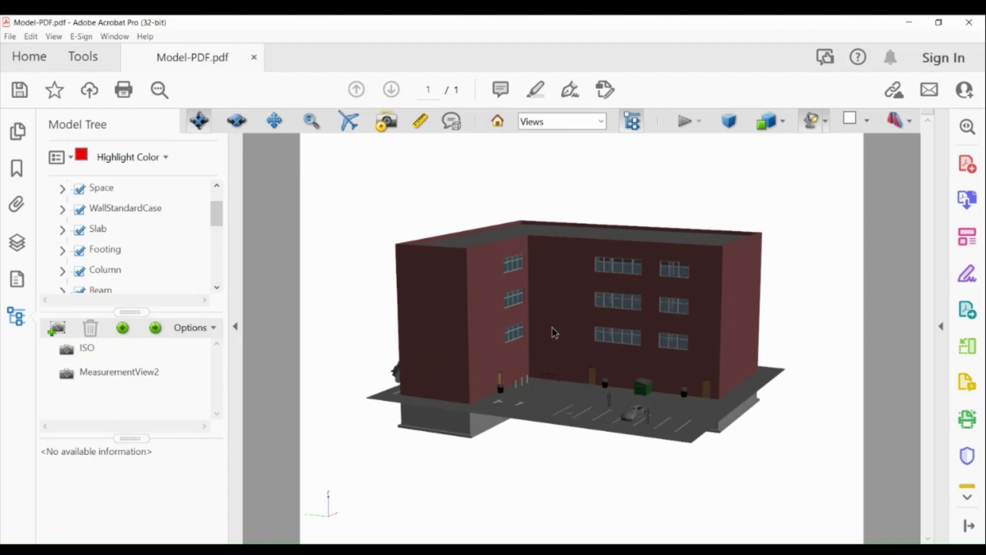
click(79, 210)
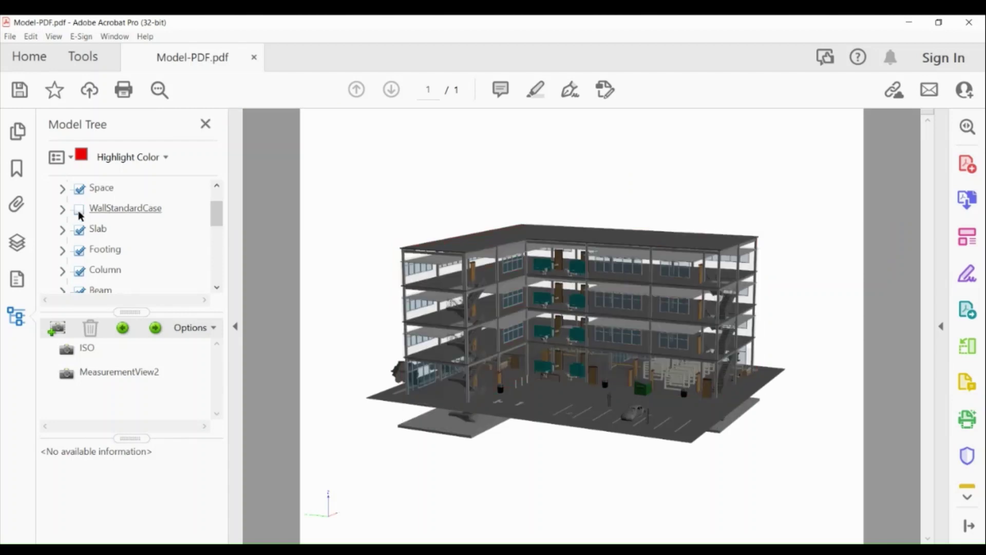
click(80, 233)
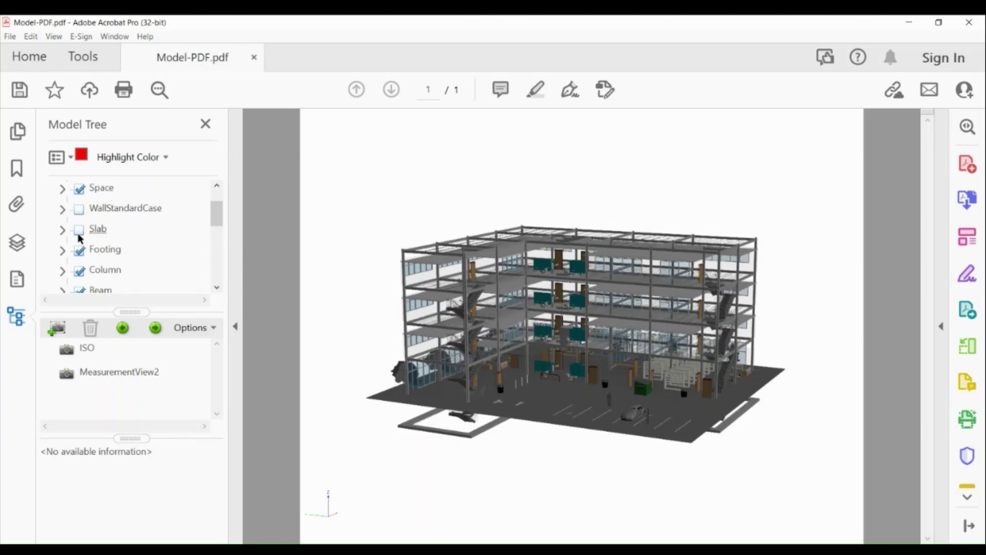
mouse_move(471, 270)
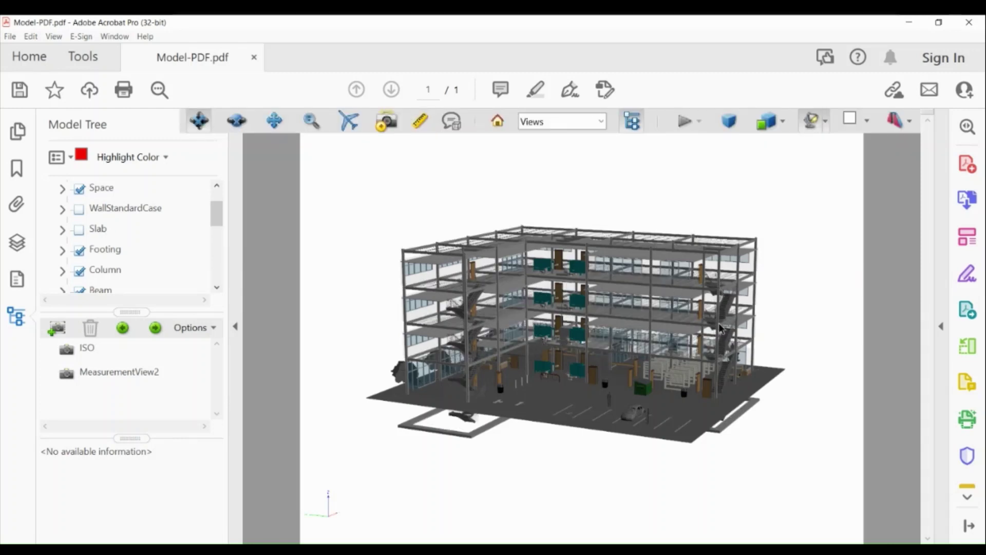
scroll(555, 224, up, 3)
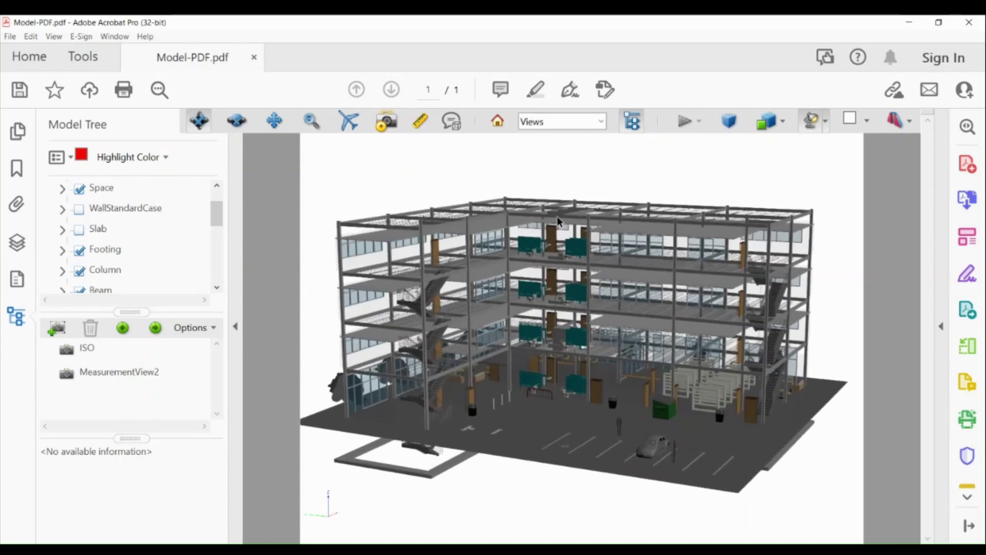
scroll(562, 214, down, 3)
scroll(562, 215, up, 3)
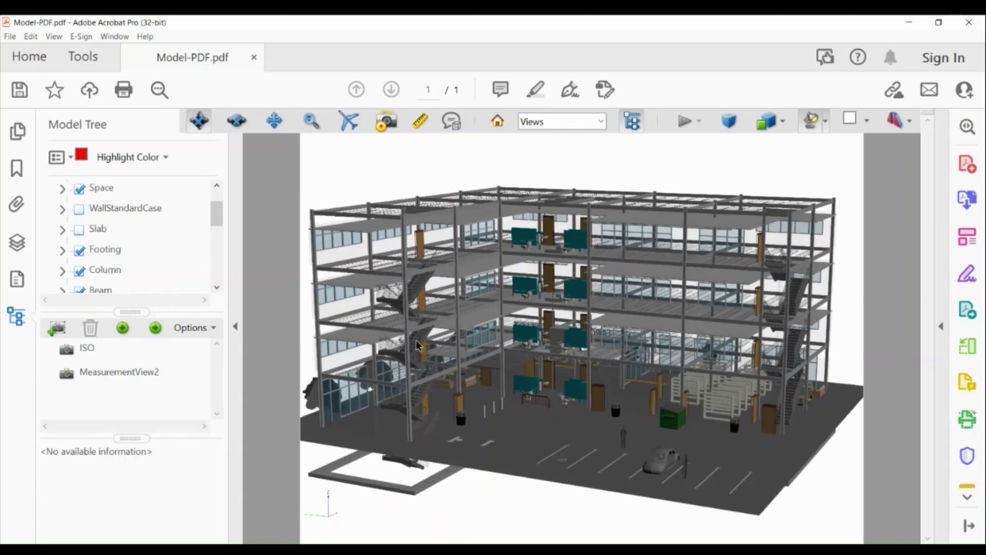
click(80, 209)
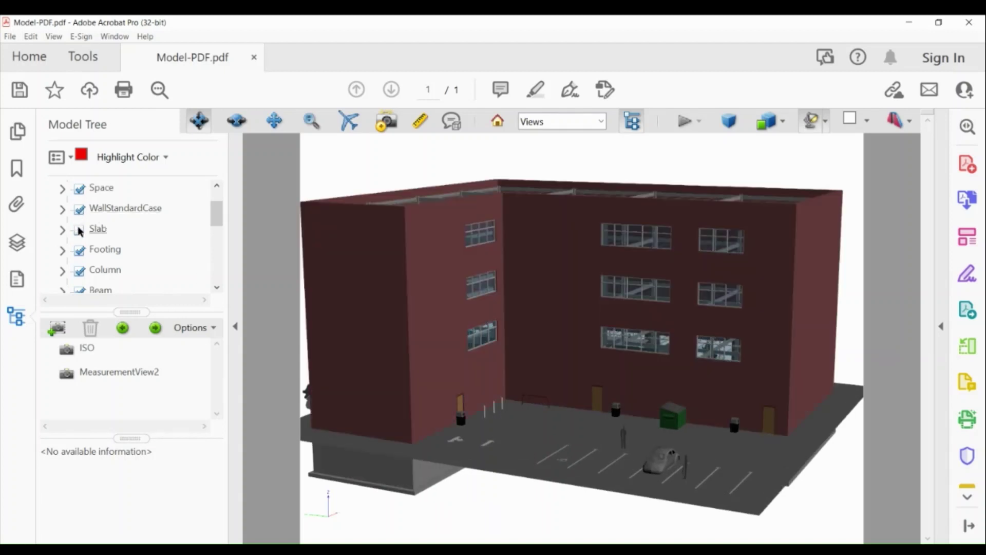
click(80, 229)
scroll(611, 350, down, 2)
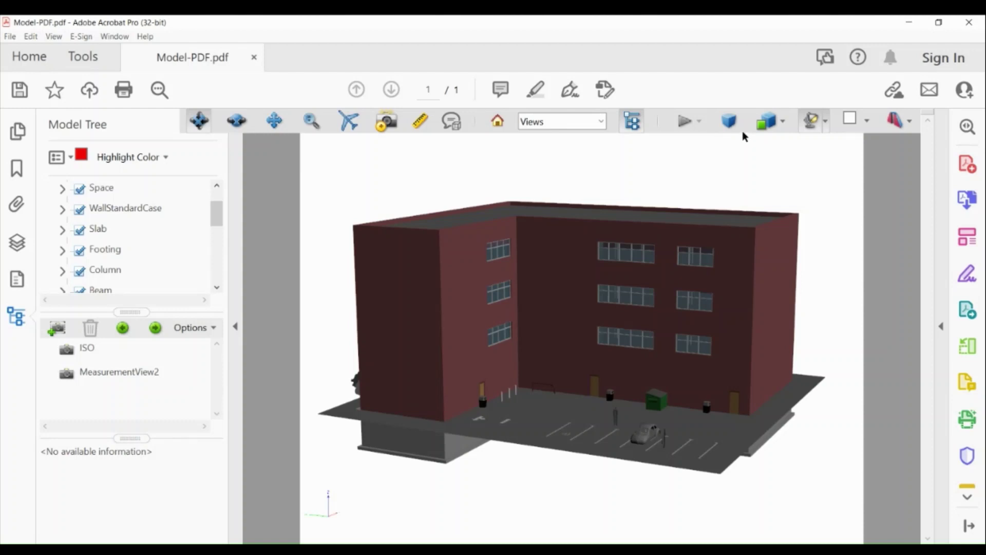
Render the model as Transparent Bounding Box, then as Transparent
click(781, 126)
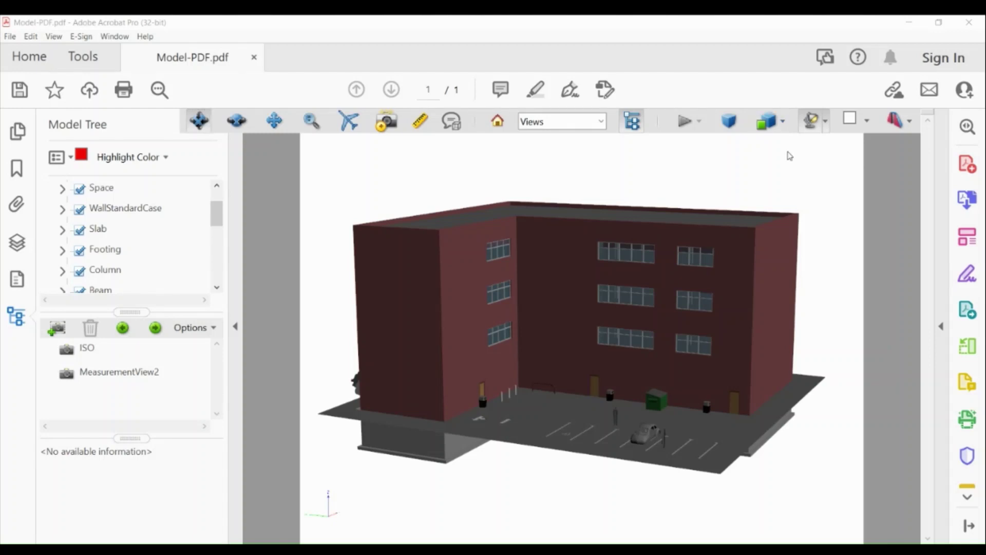
click(782, 121)
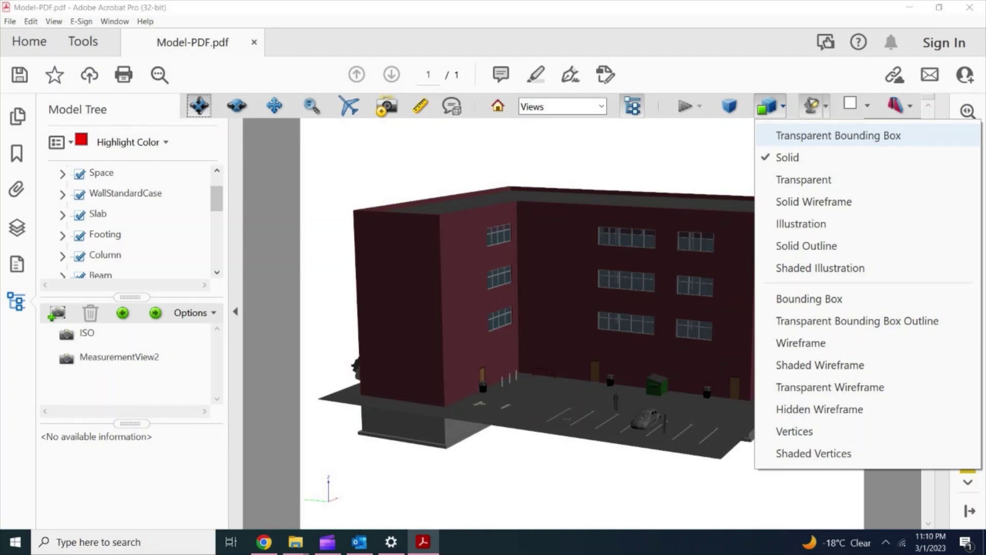
click(801, 135)
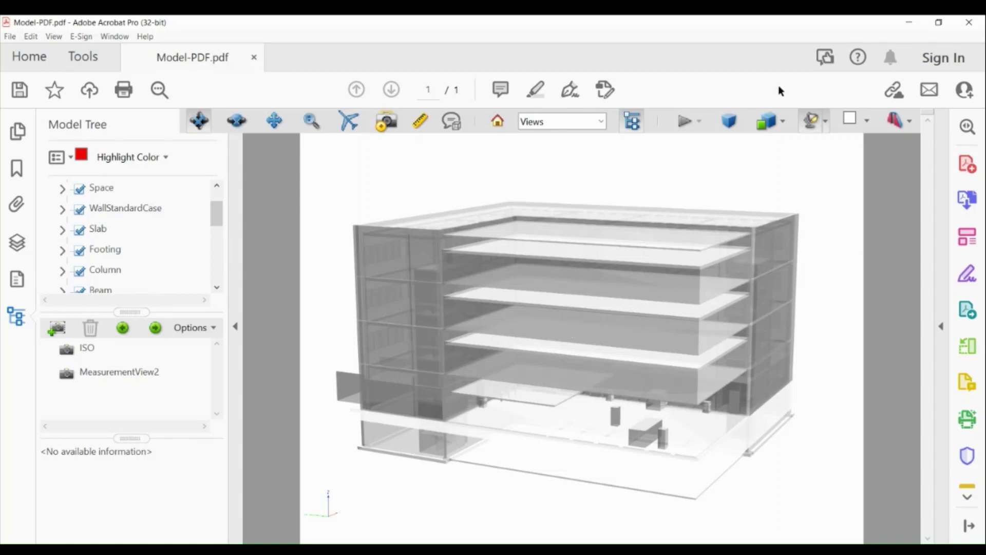
click(782, 121)
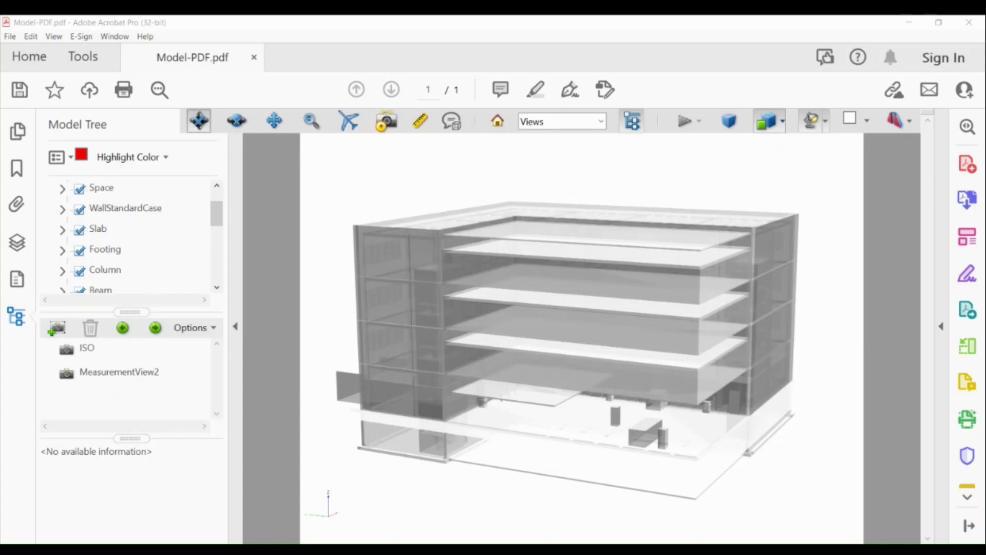
click(791, 195)
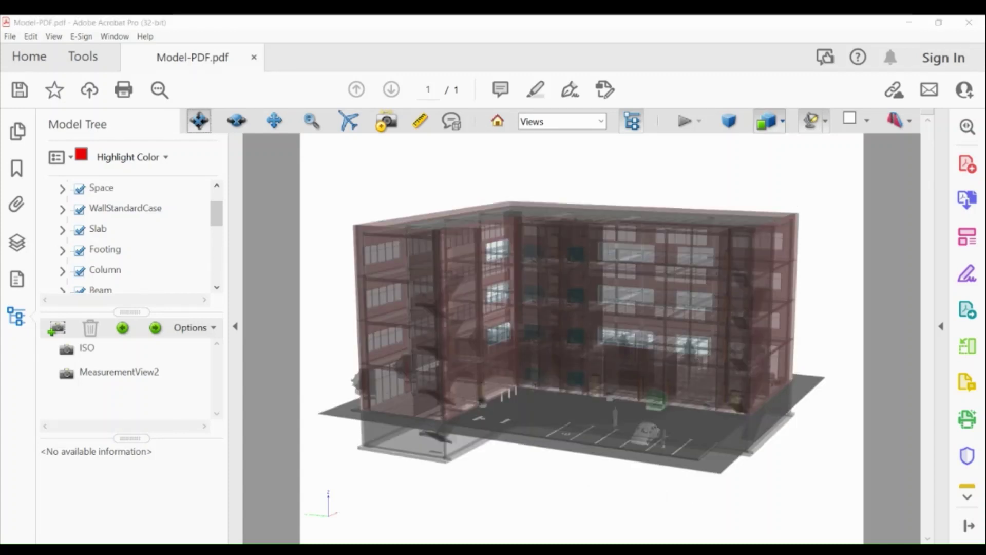
Switch to Wireframe, then Illustration render mode, and apply a different lighting scheme
click(780, 355)
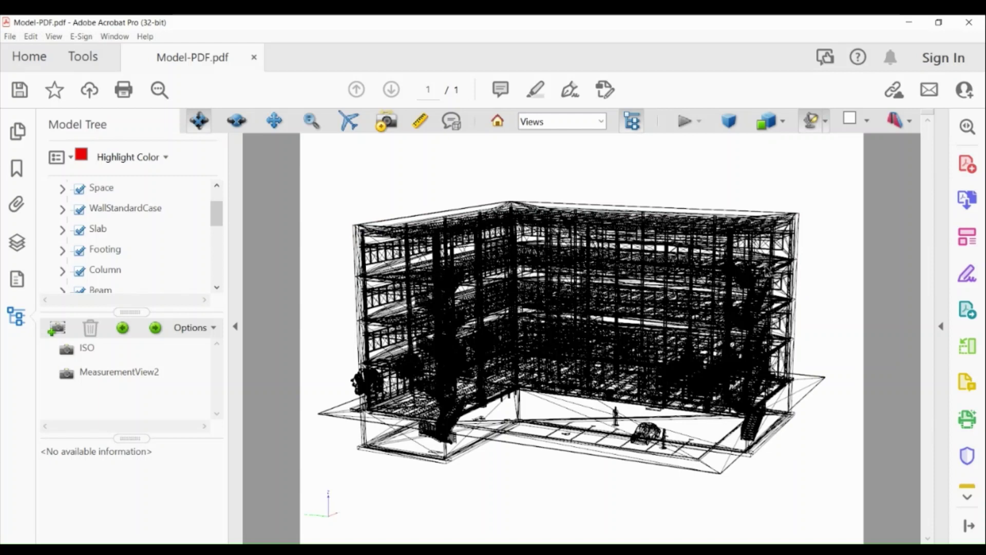
click(782, 123)
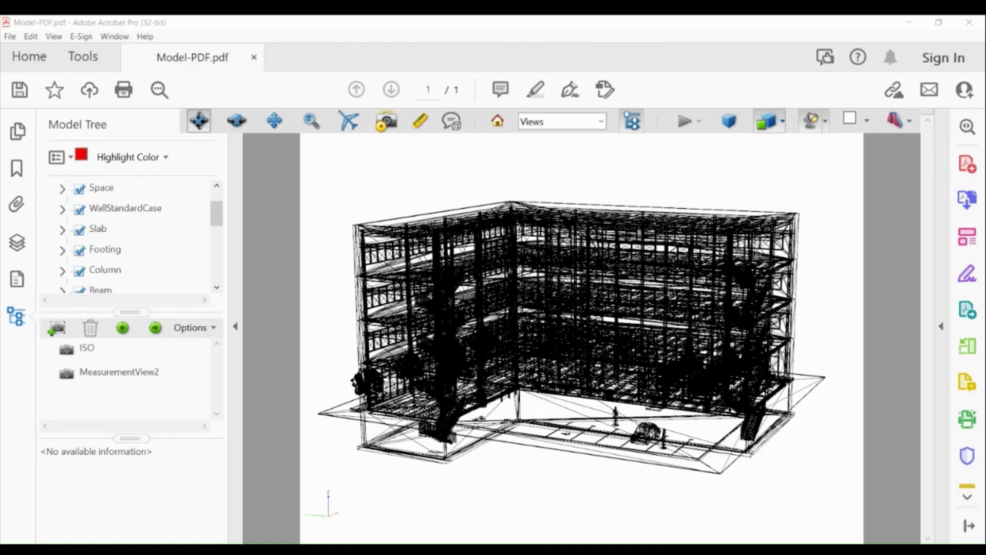
click(799, 242)
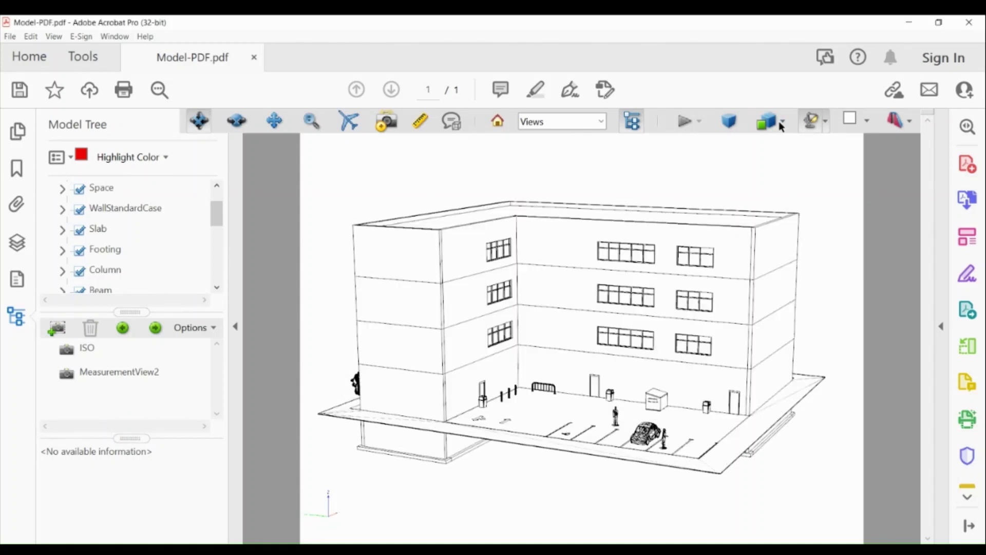
click(823, 123)
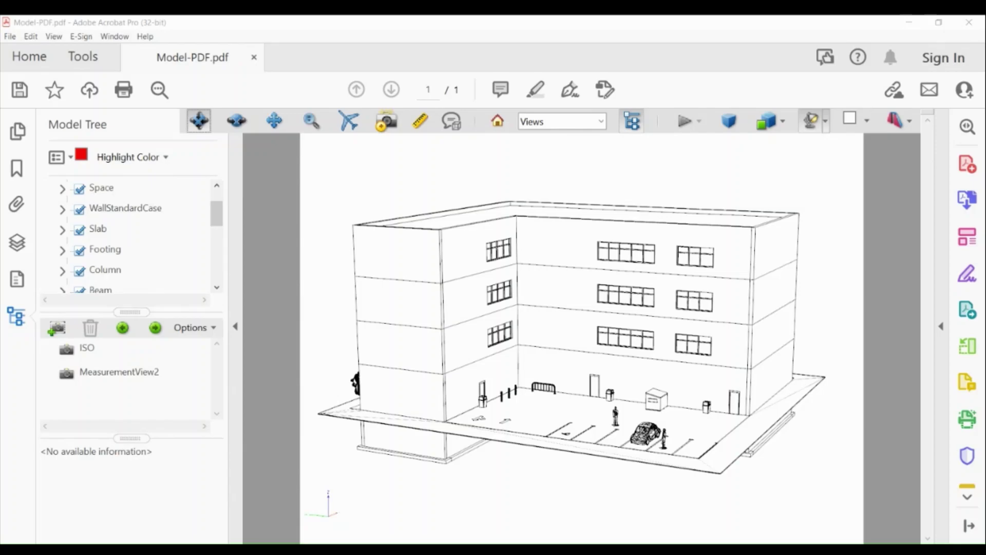
click(789, 176)
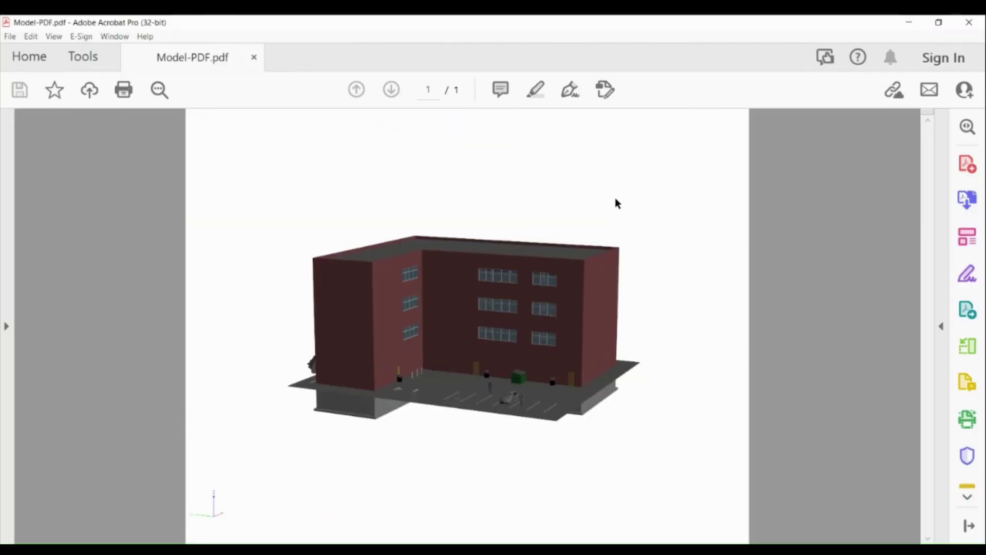
Choose CAD Optimized Lights from the 3D toolbar's Lighting menu
mouse_move(671, 176)
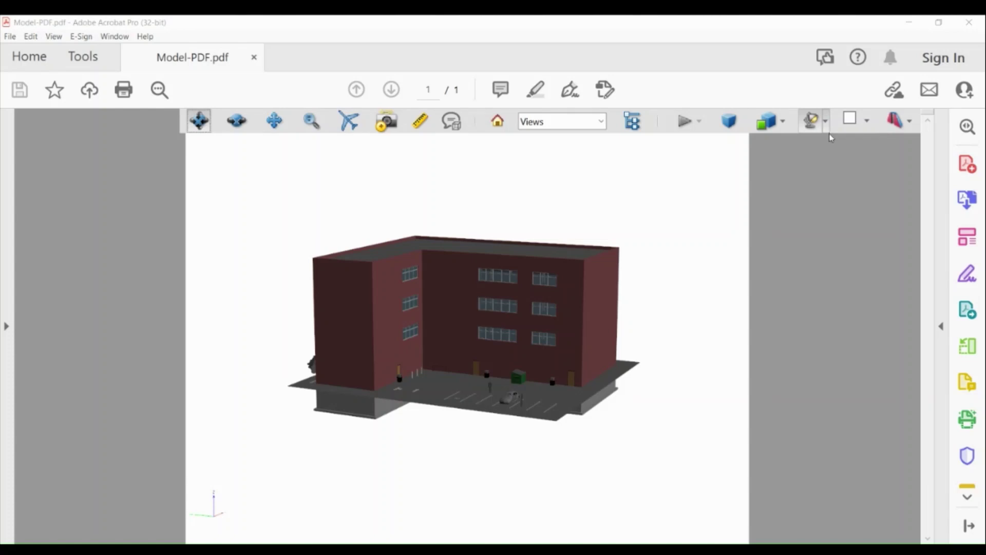
click(826, 121)
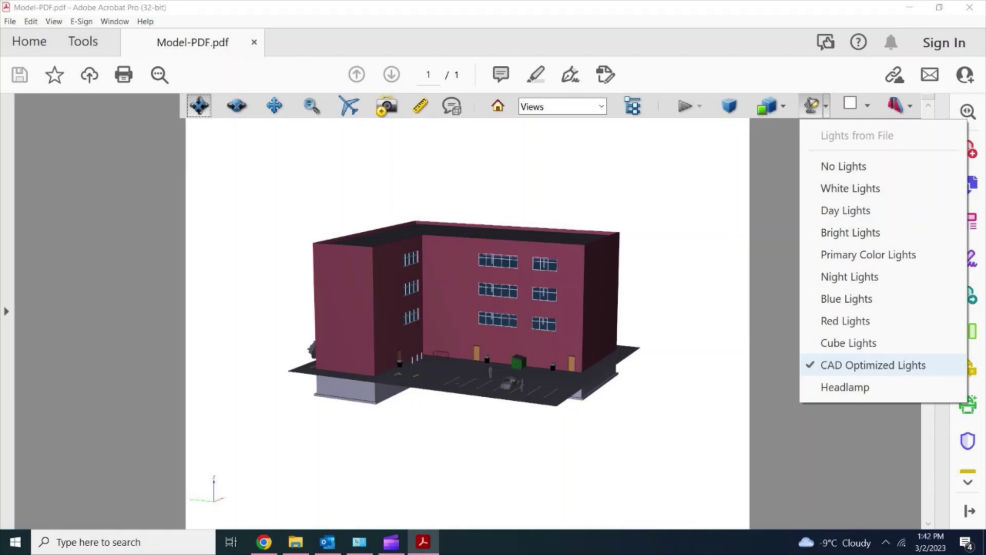
click(855, 365)
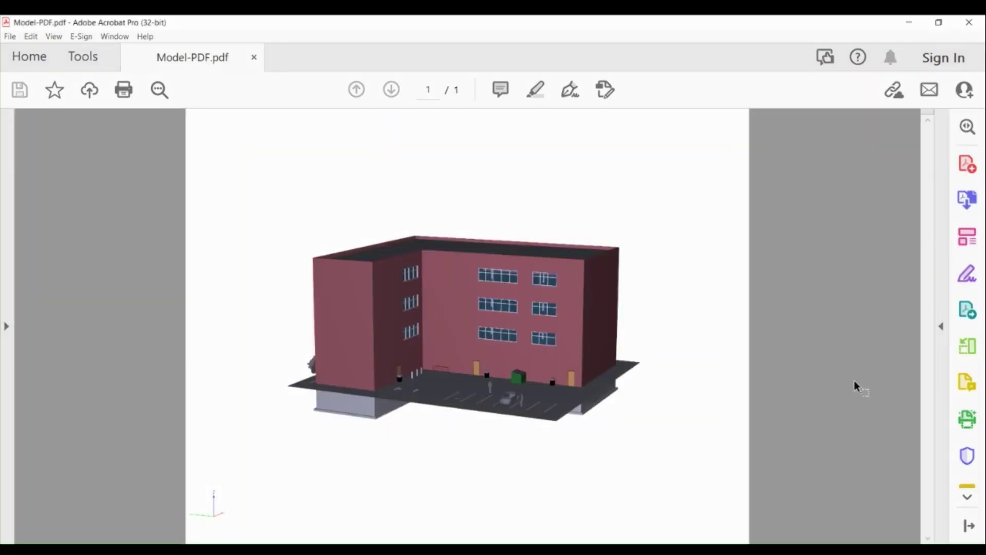
Pick the blue swatch as the 3D scene's background color
mouse_move(727, 132)
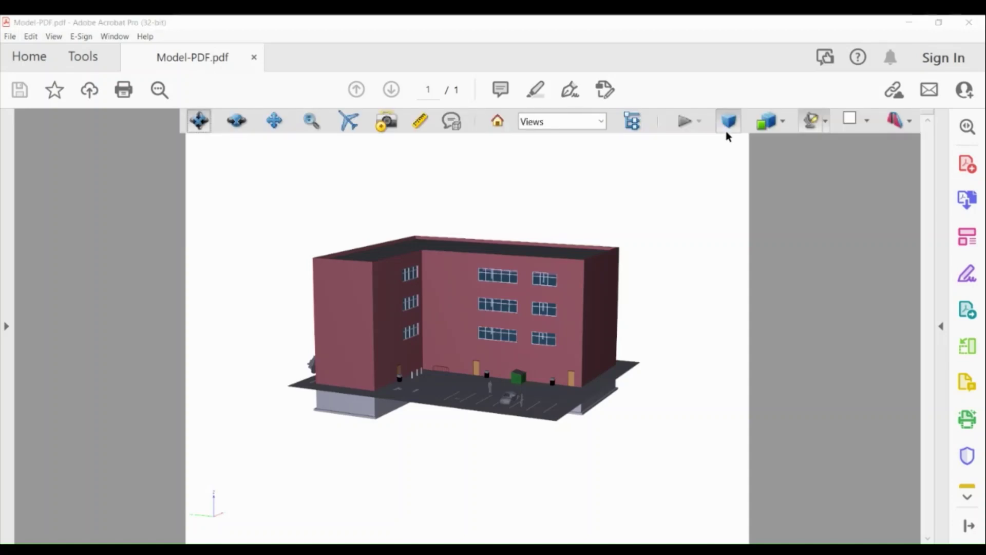
click(866, 119)
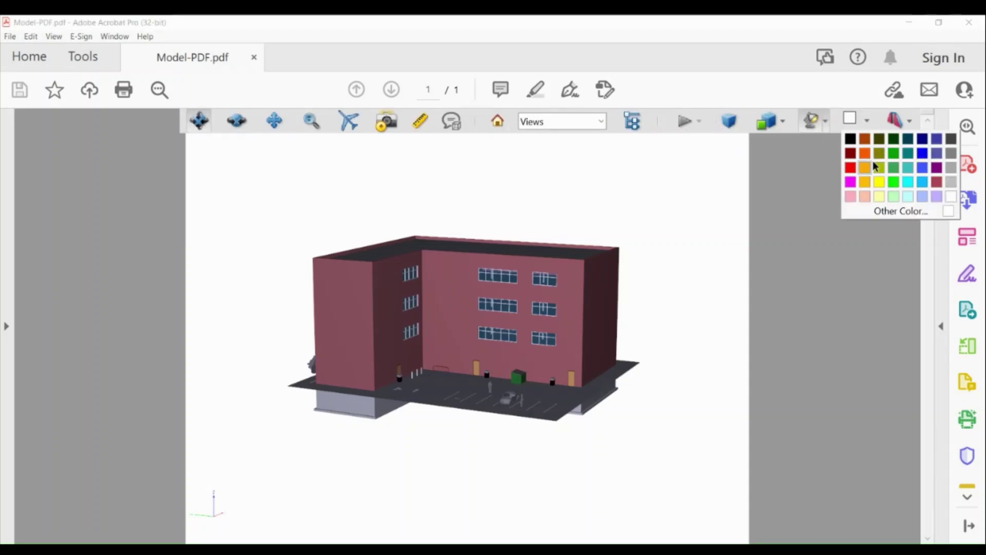
click(923, 154)
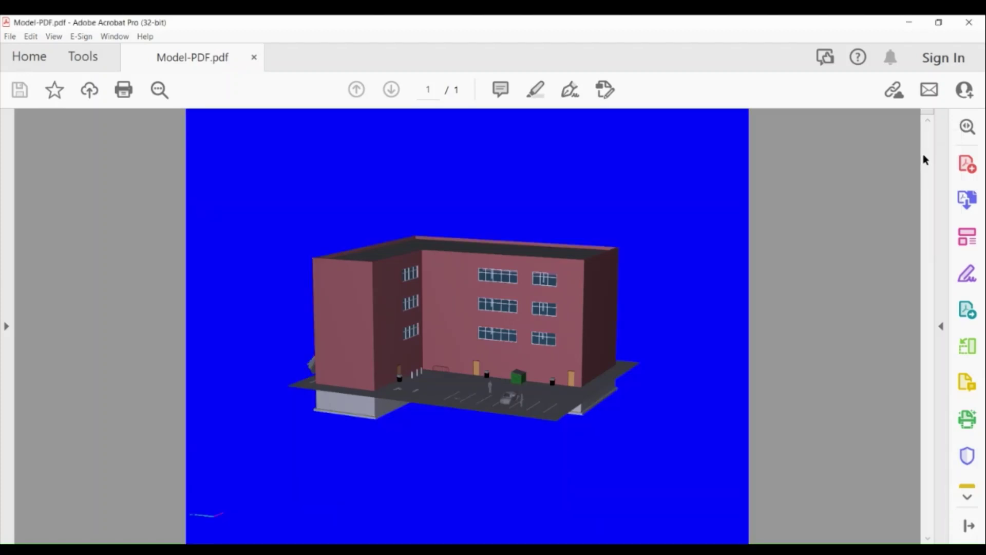
mouse_move(671, 220)
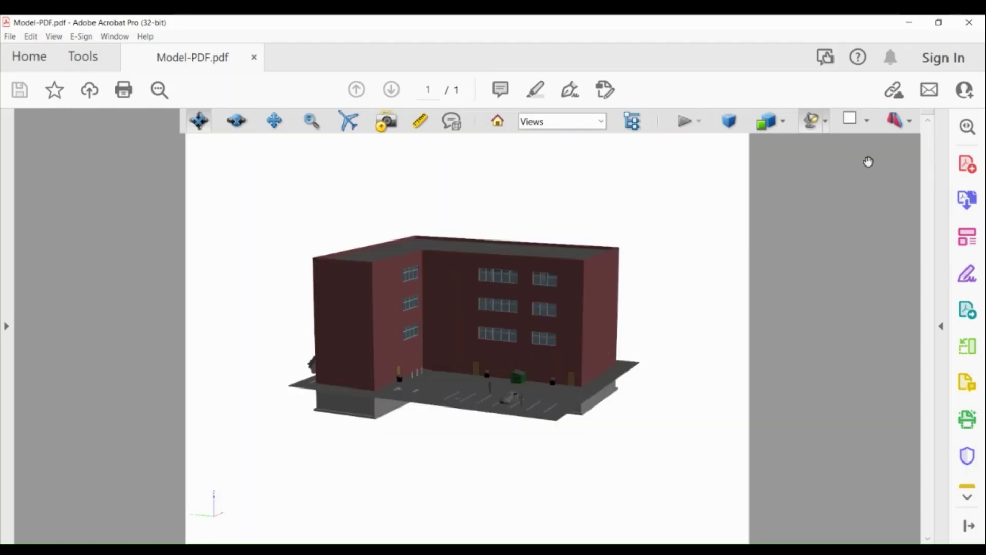
Turn on Show Cross Section from the 3D toolbar, then orbit and zoom in on the cut floor's rooms and stairs
click(910, 122)
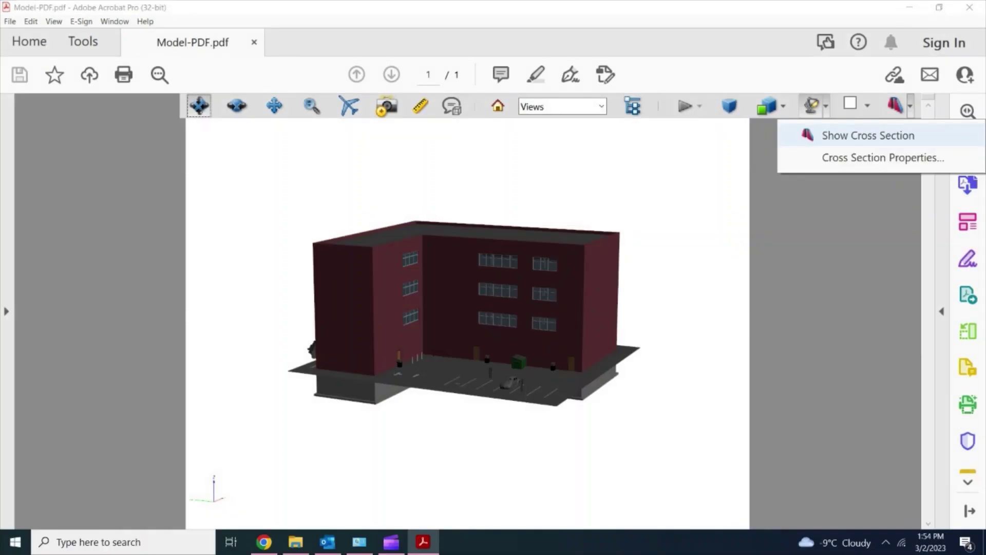
click(868, 135)
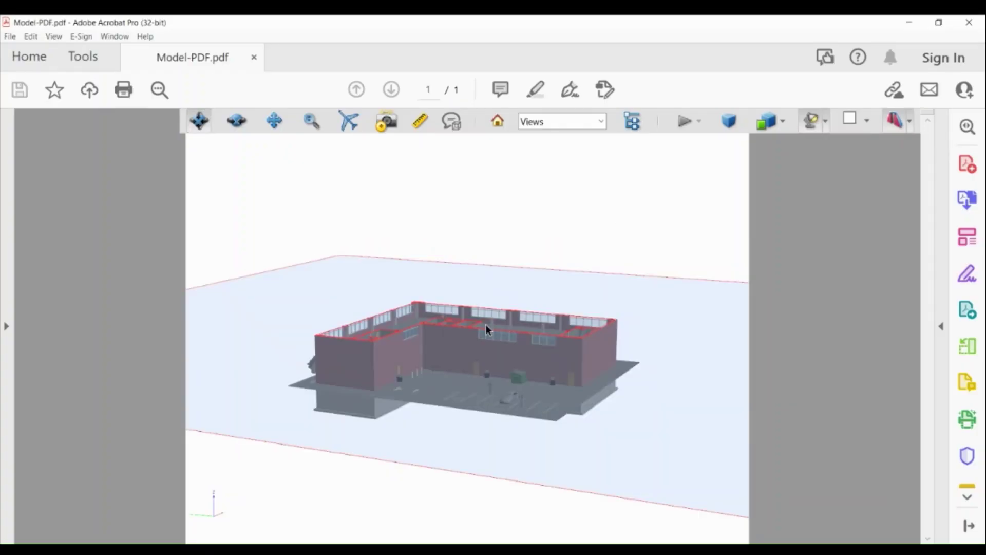
drag(485, 324, 434, 319)
scroll(434, 318, up, 3)
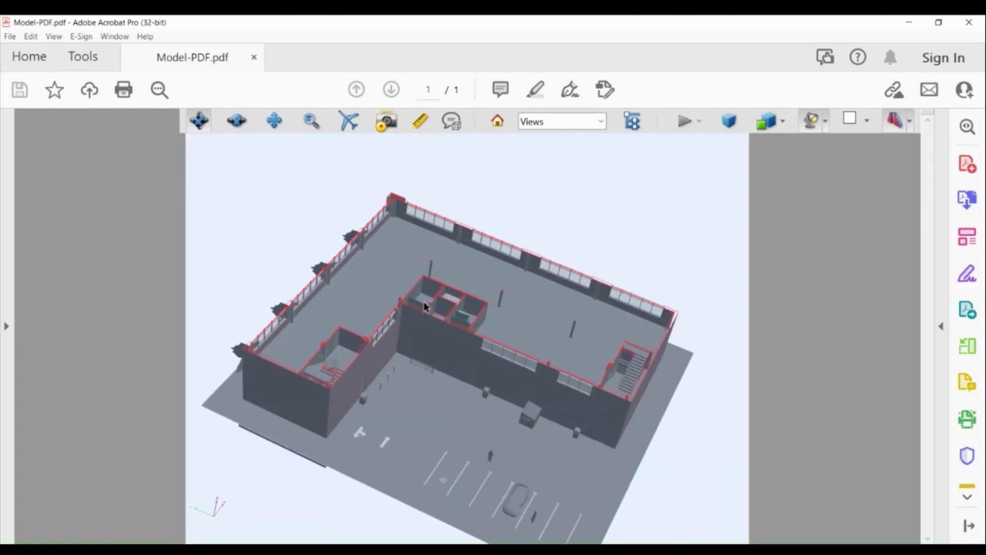
scroll(424, 304, up, 2)
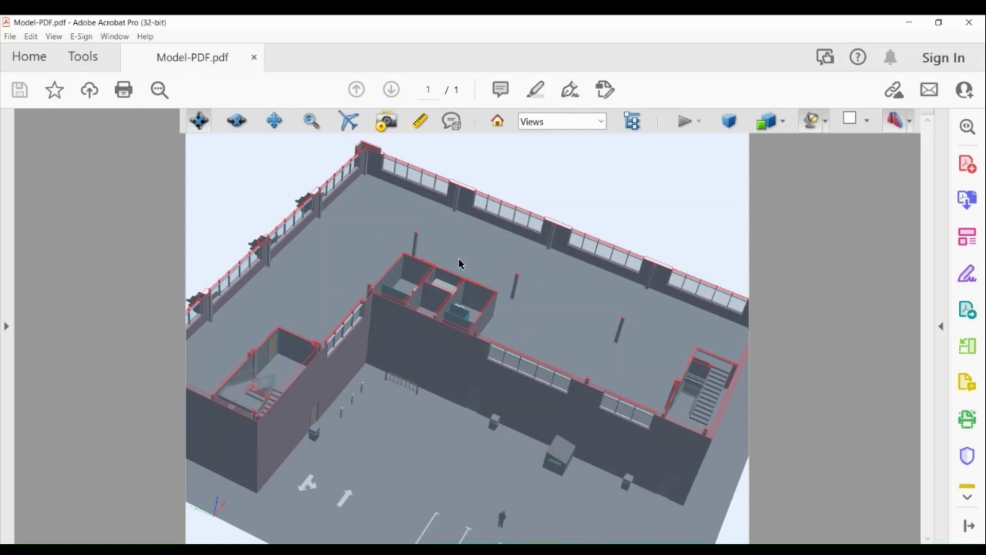